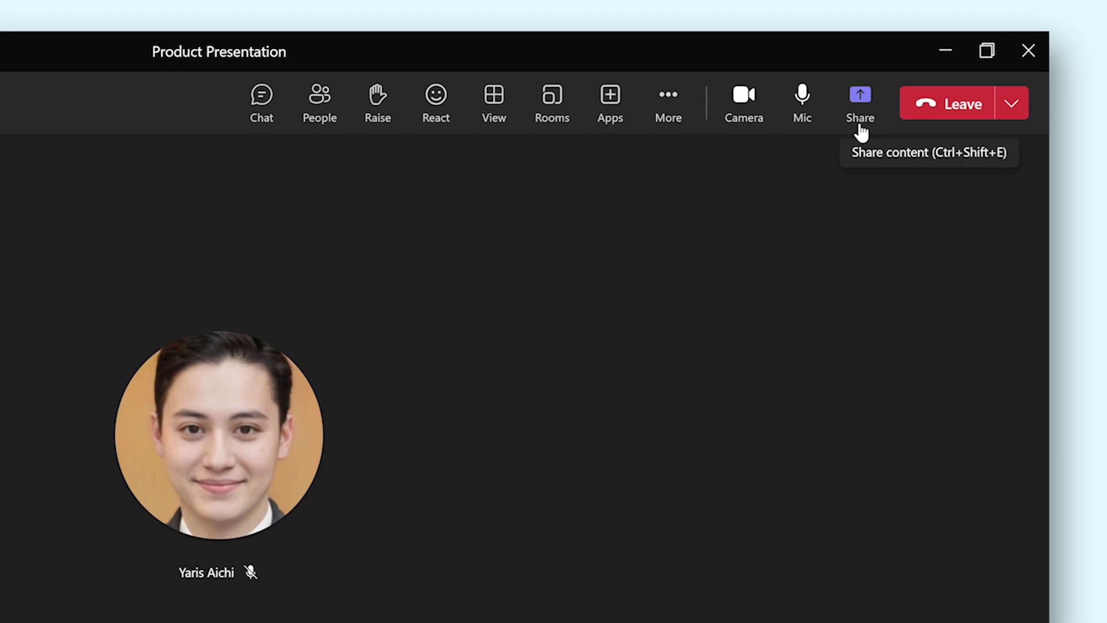
- Share the entire screen in the meeting and unpin the presenting toolbar so it hides automatically
{"action": "left_click", "coordinate": [862, 133]}
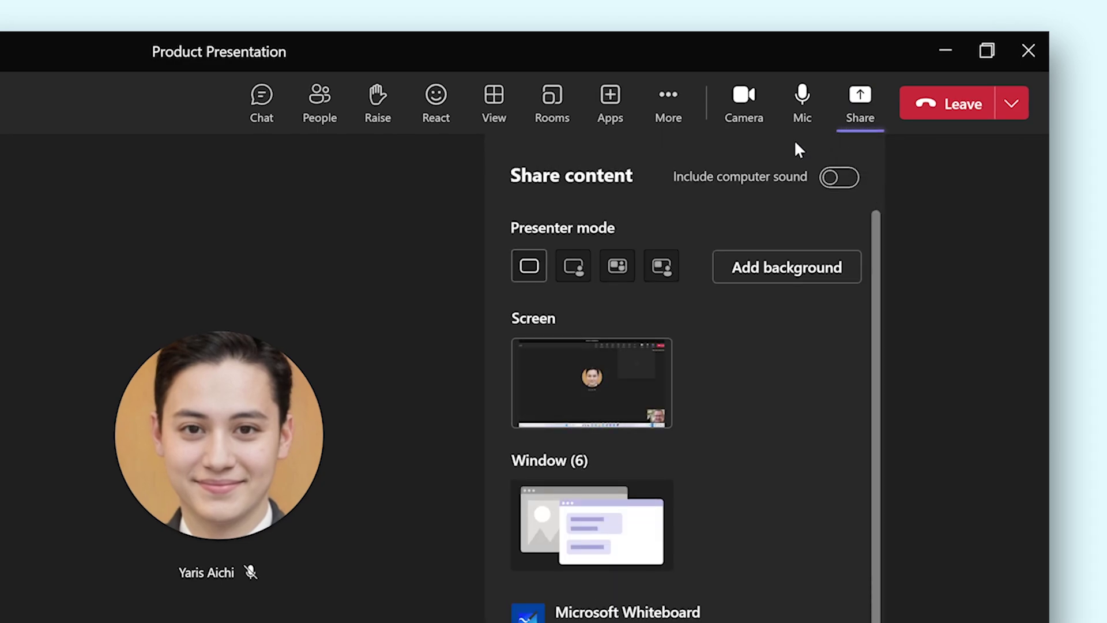
{"action": "left_click", "coordinate": [577, 390]}
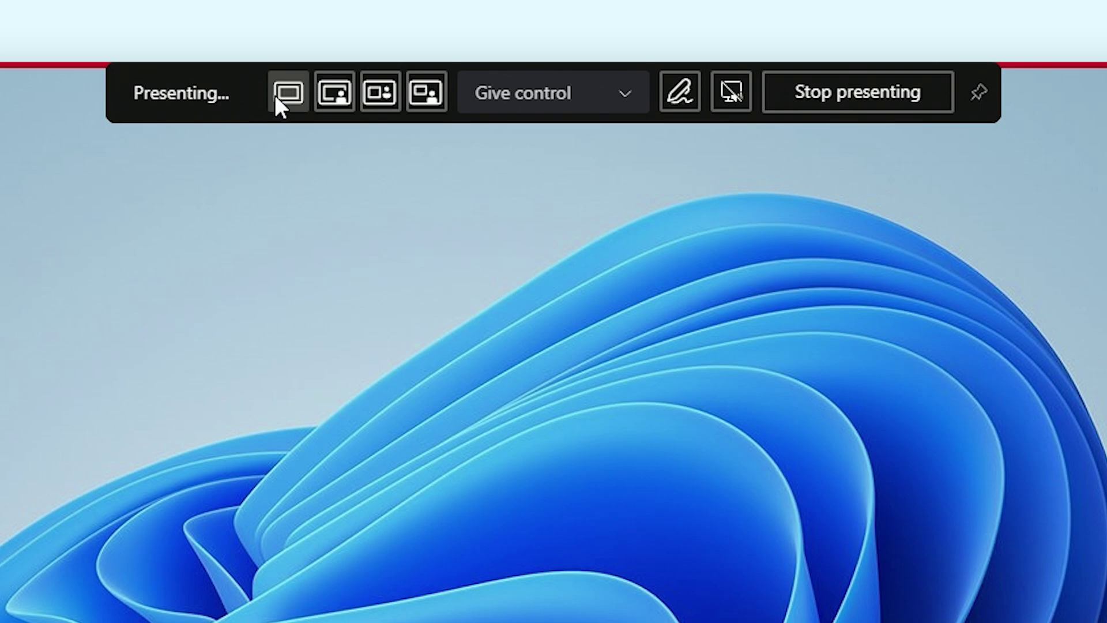
{"action": "left_click", "coordinate": [977, 89]}
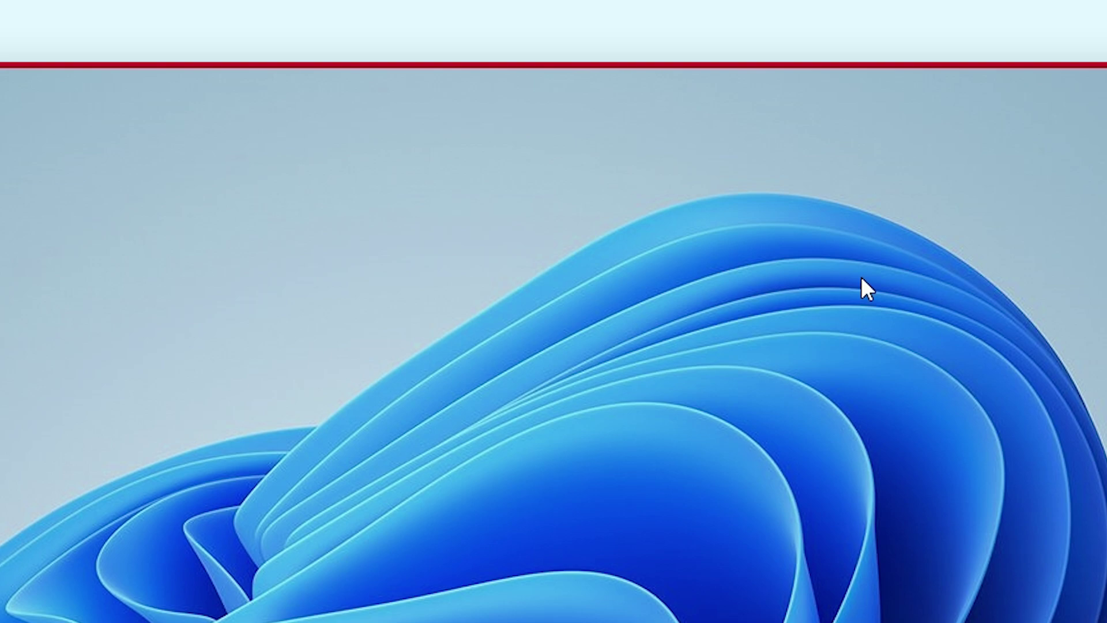
- Switch the presenter mode from Content Only to the standout layout, followed by the side-by-side layout
{"action": "mouse_move", "coordinate": [658, 63]}
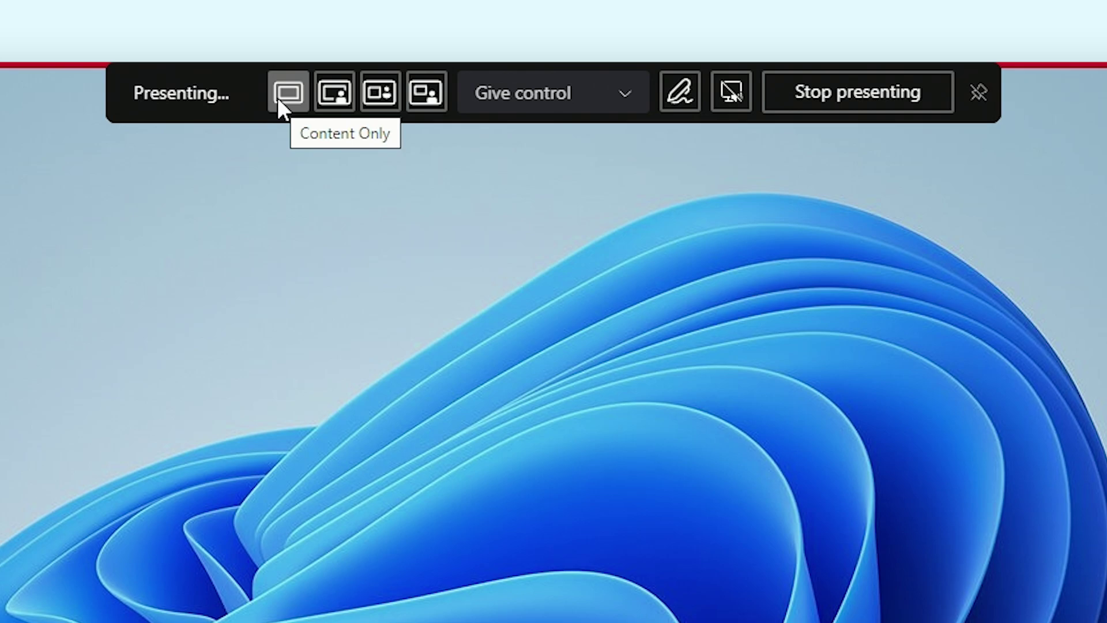
{"action": "left_click", "coordinate": [334, 95]}
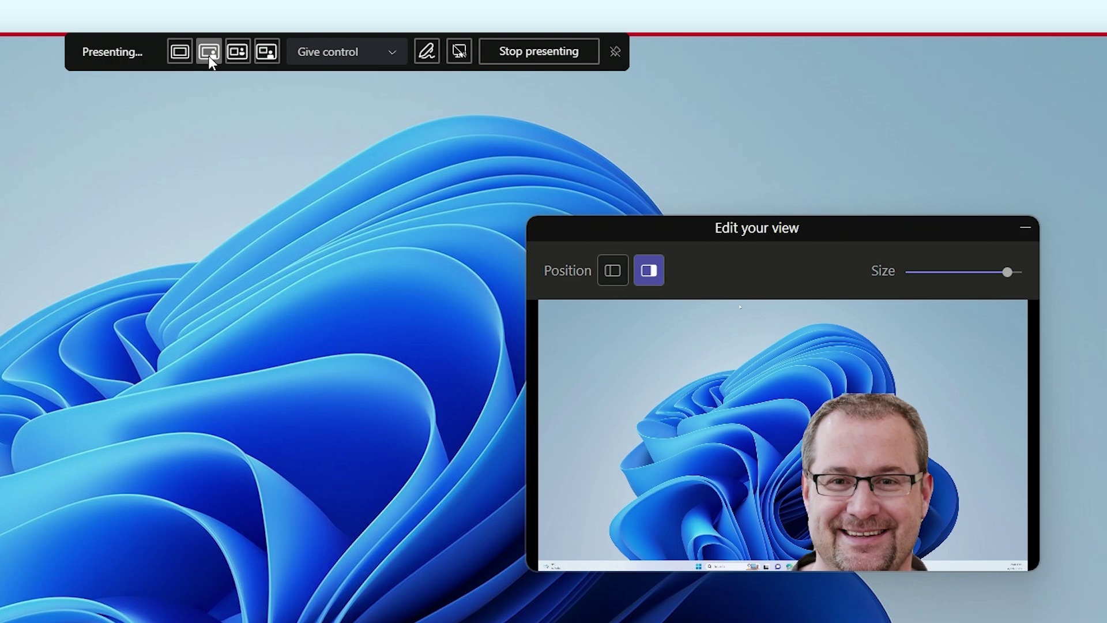
{"action": "left_click", "coordinate": [241, 51]}
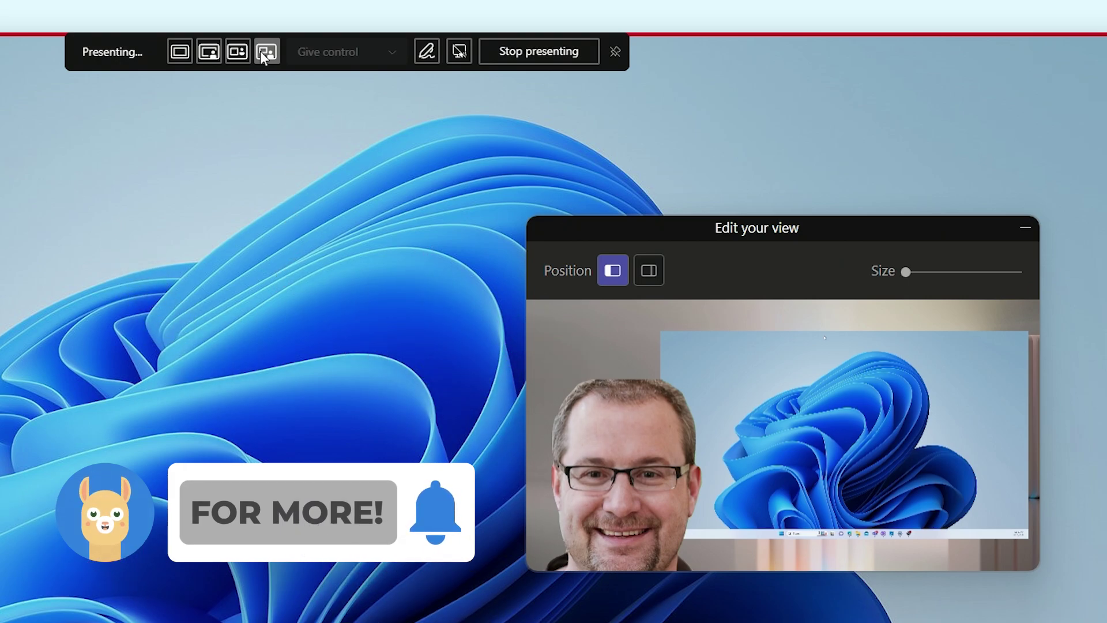
- Try the presenter video on the right and back on the left of the shared content, and test its size adjustment
{"action": "left_click_drag", "start_coordinate": [642, 226], "coordinate": [655, 247]}
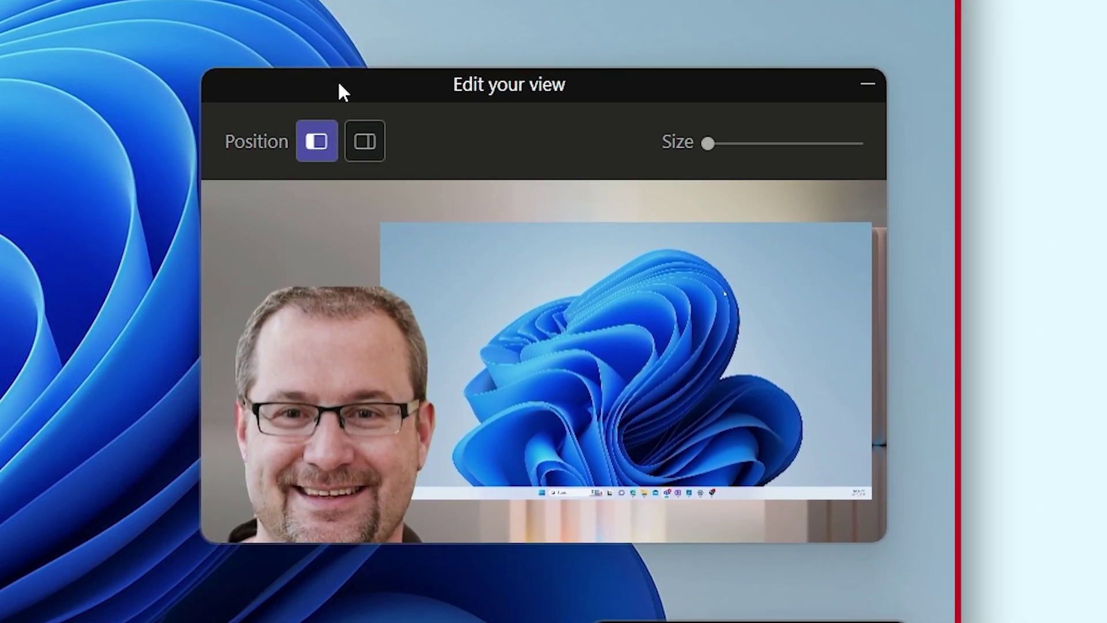
{"action": "left_click", "coordinate": [360, 154]}
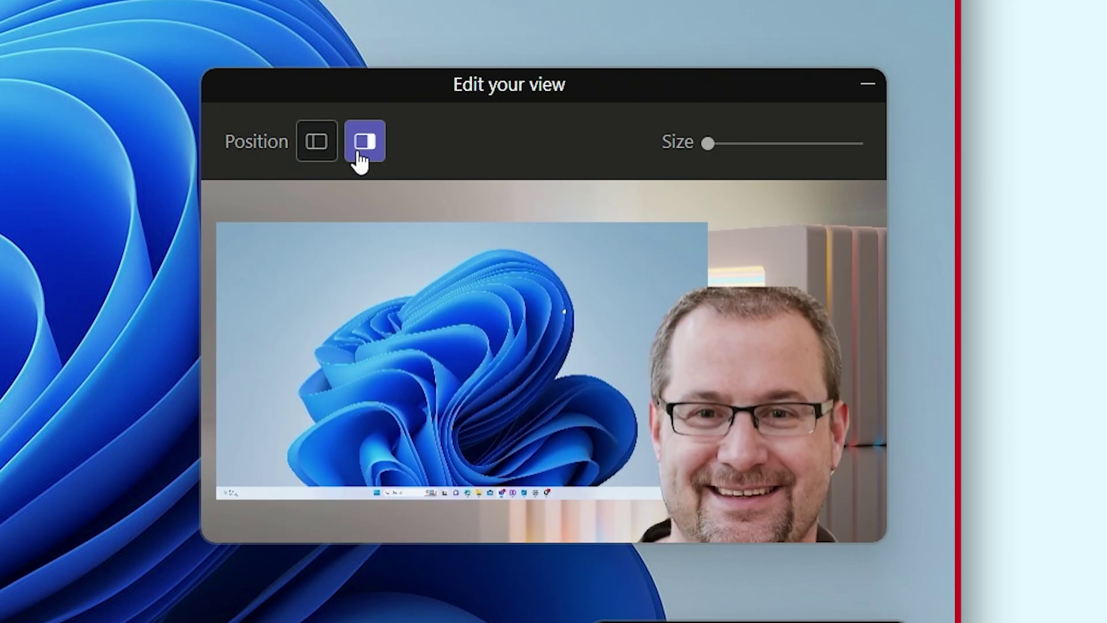
{"action": "left_click", "coordinate": [318, 154]}
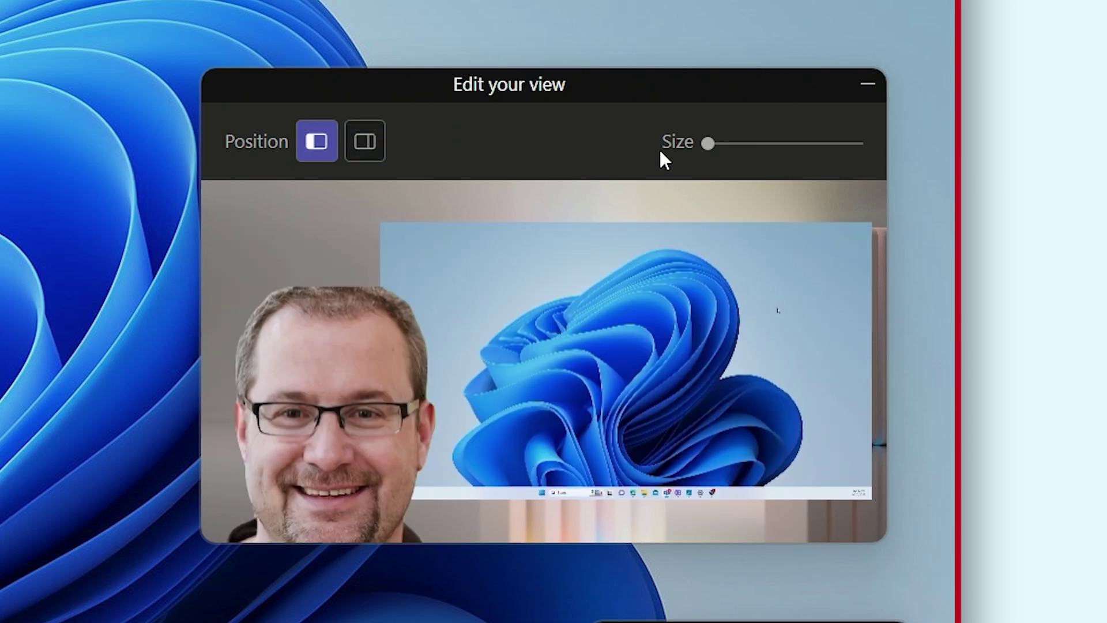
{"action": "mouse_move", "coordinate": [711, 144]}
{"action": "left_mouse_down"}
{"action": "mouse_move", "coordinate": [762, 144]}
{"action": "mouse_move", "coordinate": [708, 144]}
{"action": "left_mouse_up"}
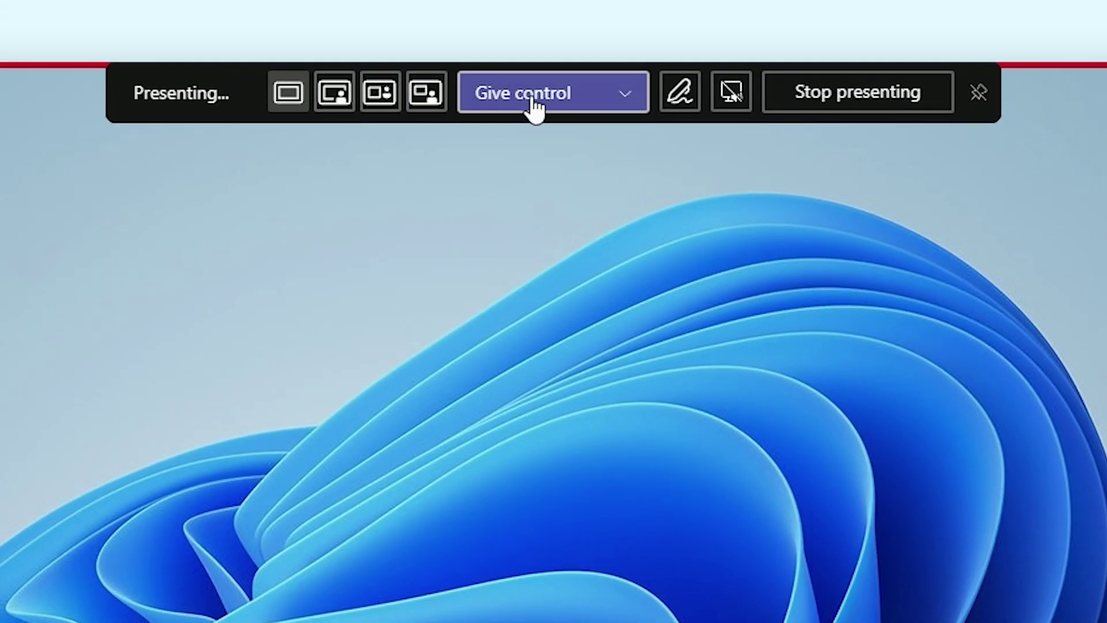
- Give control of the shared screen to the other meeting participant
{"action": "left_click", "coordinate": [535, 109]}
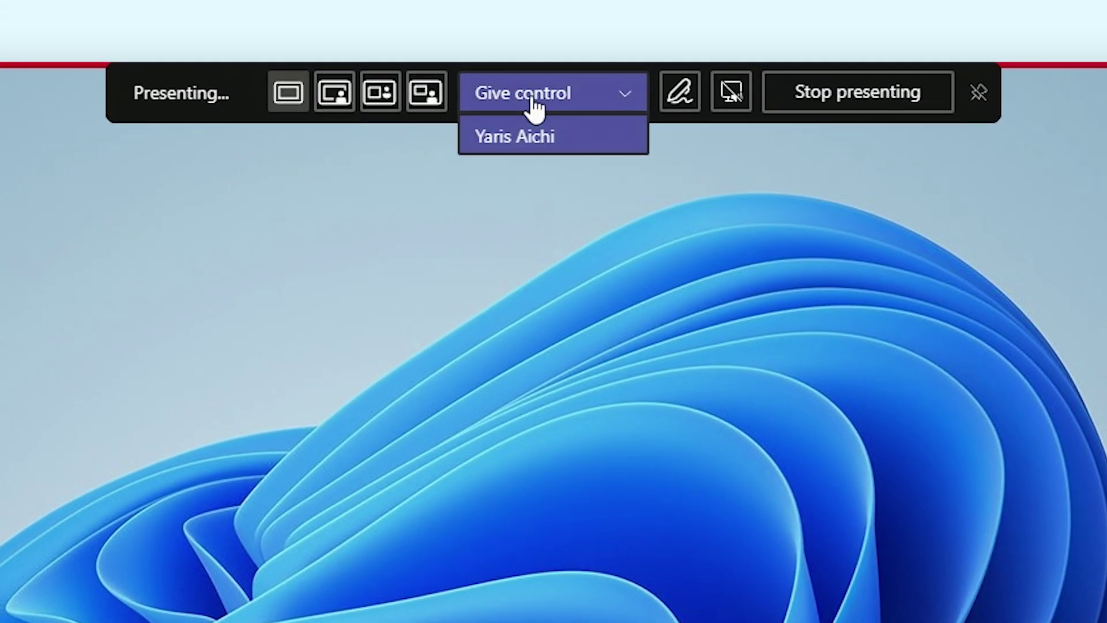
{"action": "left_click", "coordinate": [612, 144]}
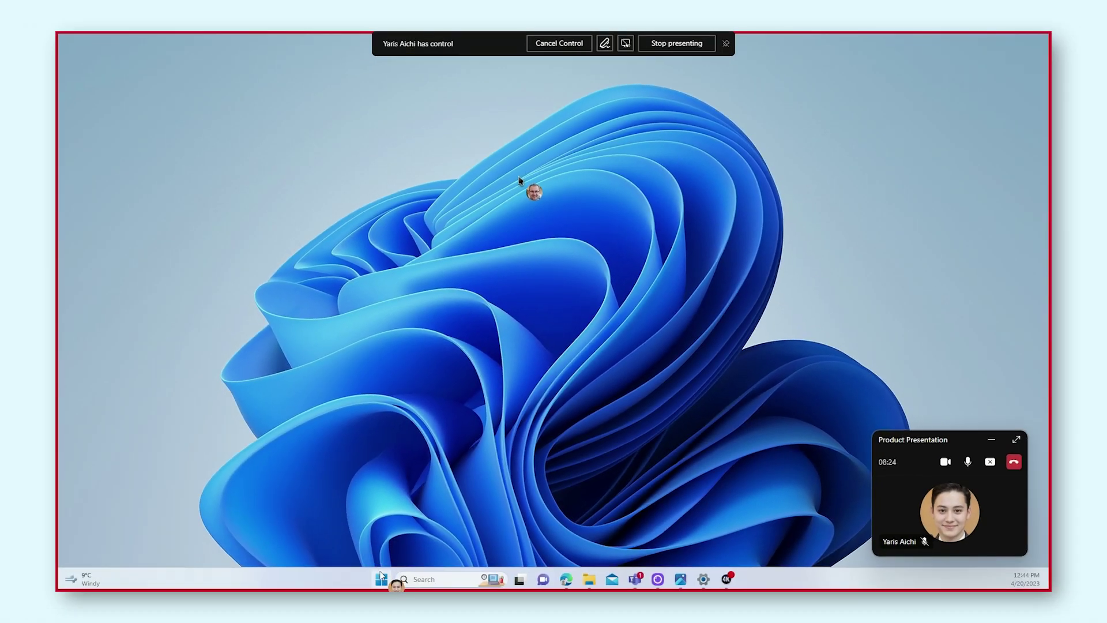
- Write a short greeting to the presenter in a new Notepad document and close it without saving
{"action": "left_click", "coordinate": [381, 578]}
{"action": "left_click", "coordinate": [628, 360]}
{"action": "type", "text": "Hello Shaun!"}
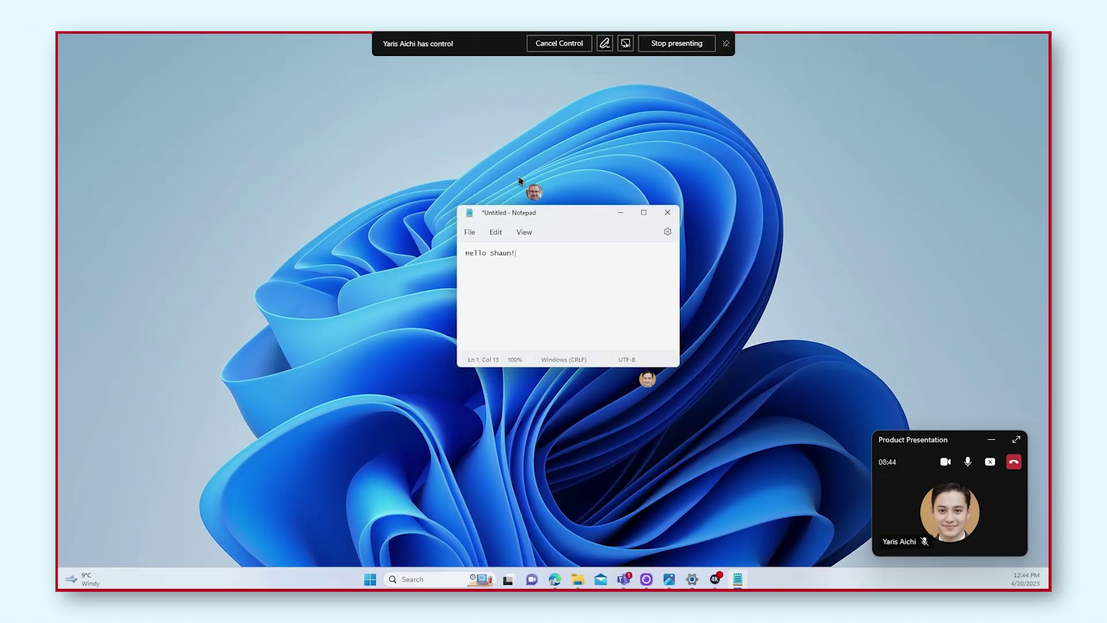
{"action": "left_click", "coordinate": [667, 212]}
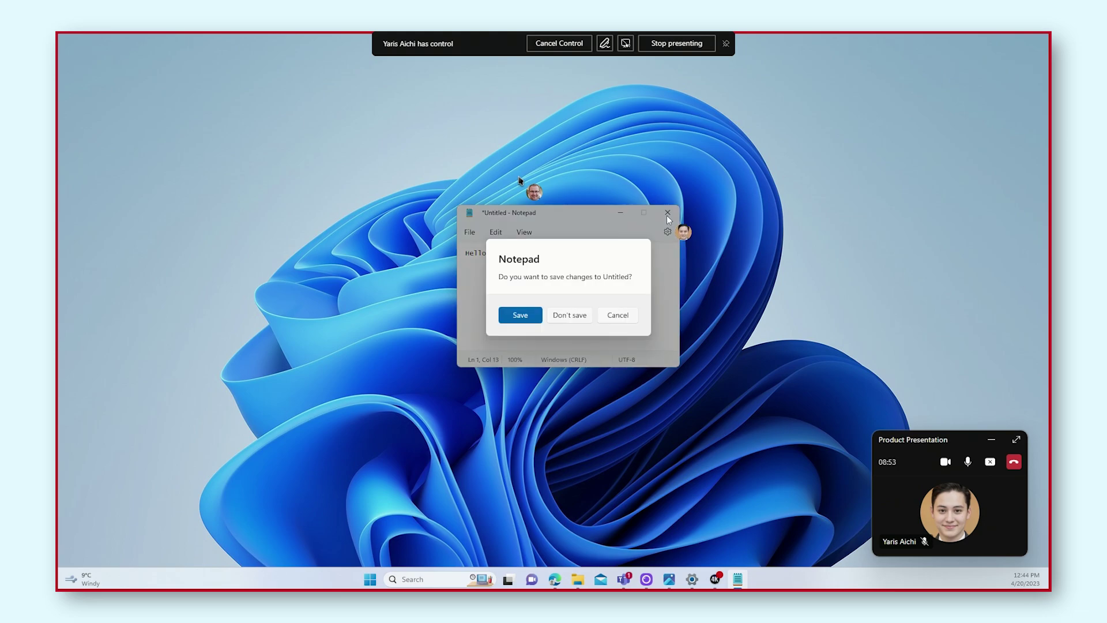
{"action": "left_click", "coordinate": [562, 314]}
- Bring up the computer's power options, and cancel the participant's control of the shared screen
{"action": "left_click", "coordinate": [381, 578]}
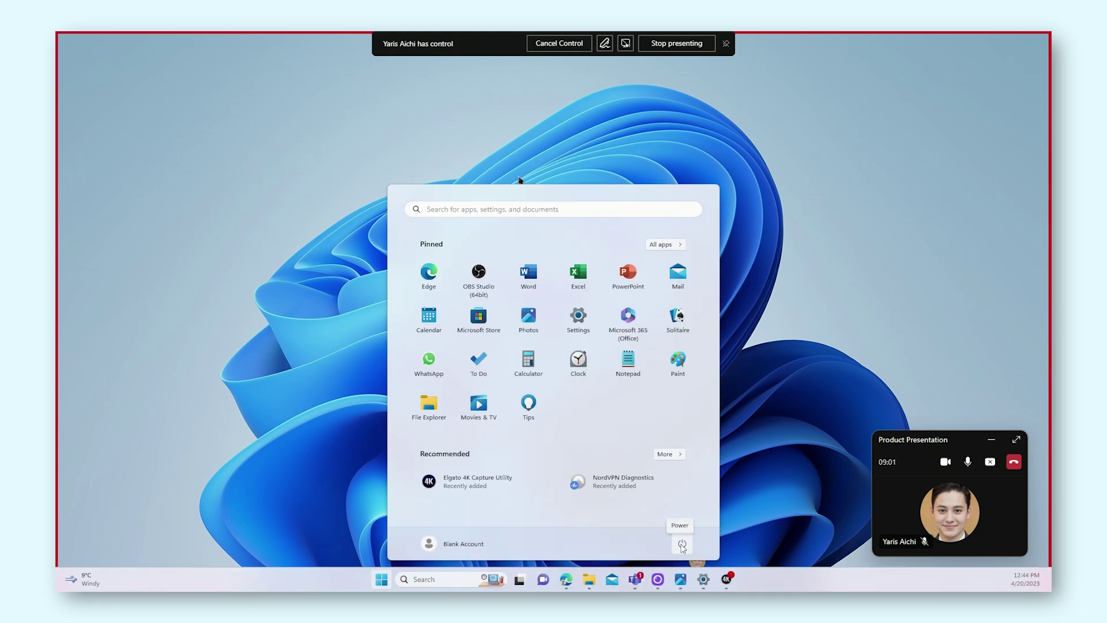
{"action": "left_click", "coordinate": [681, 543]}
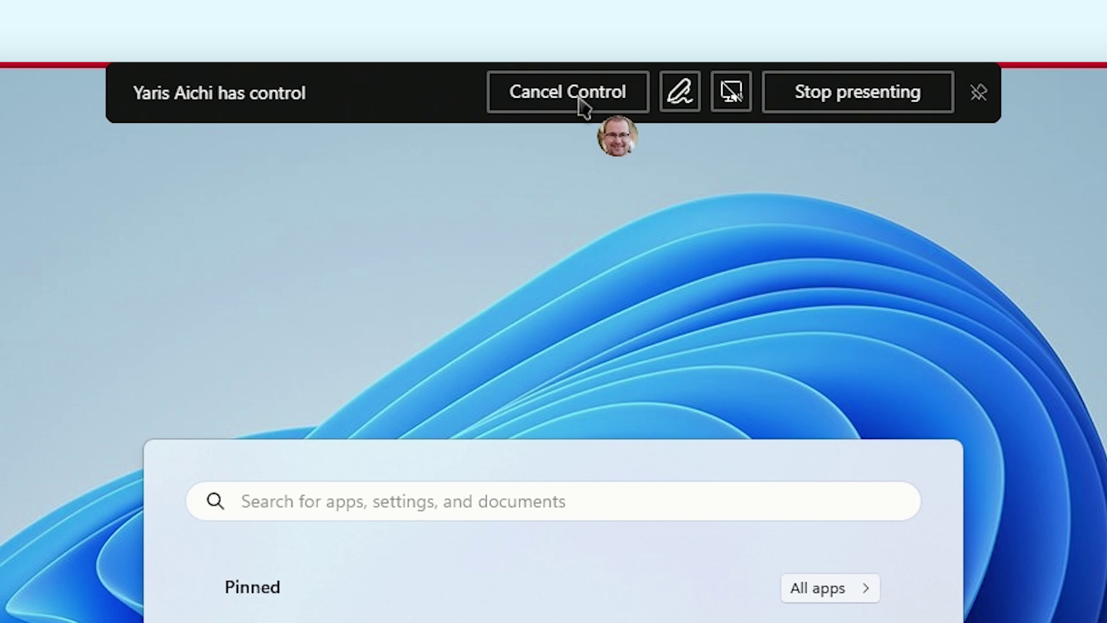
{"action": "left_click", "coordinate": [576, 93]}
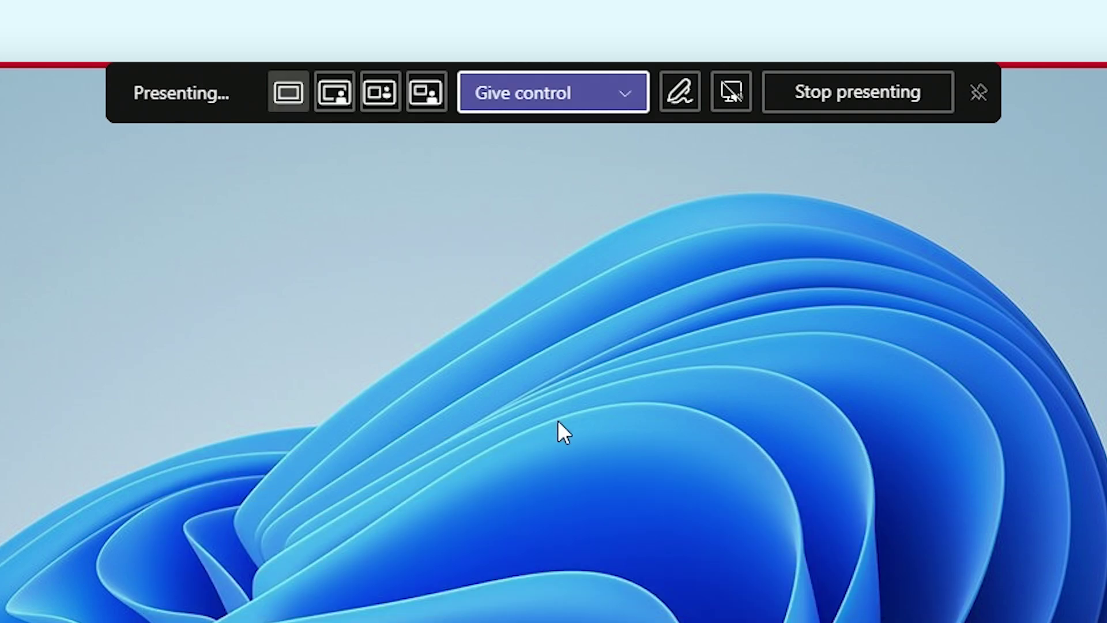
- Turn on annotation for the shared screen and add a text greeting that addresses the participant by name
{"action": "left_click", "coordinate": [682, 91]}
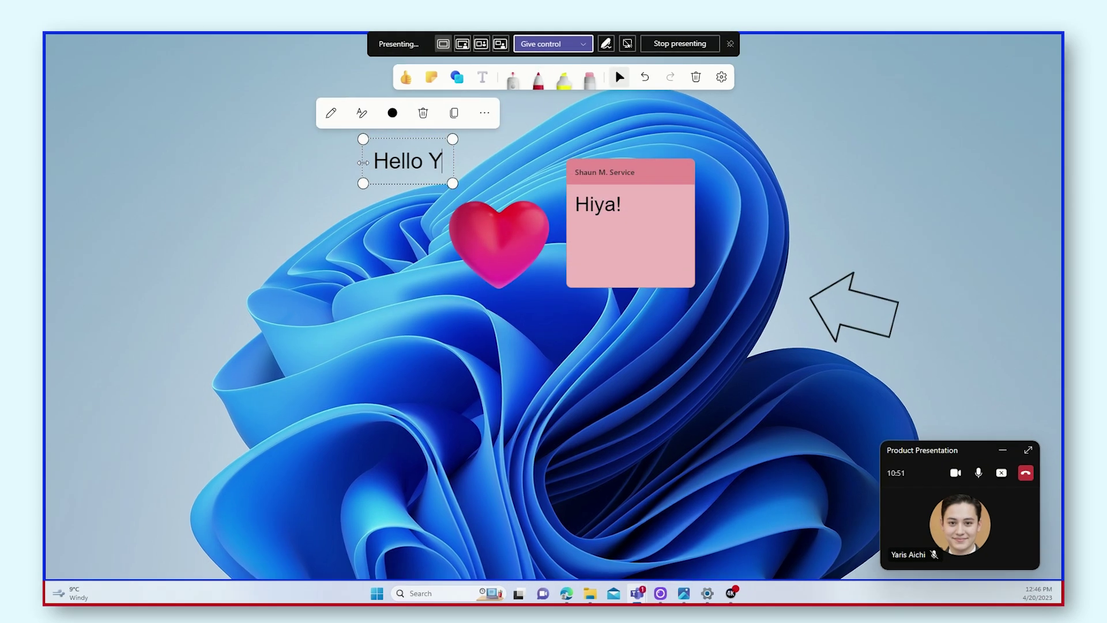
{"action": "type", "text": "aris"}
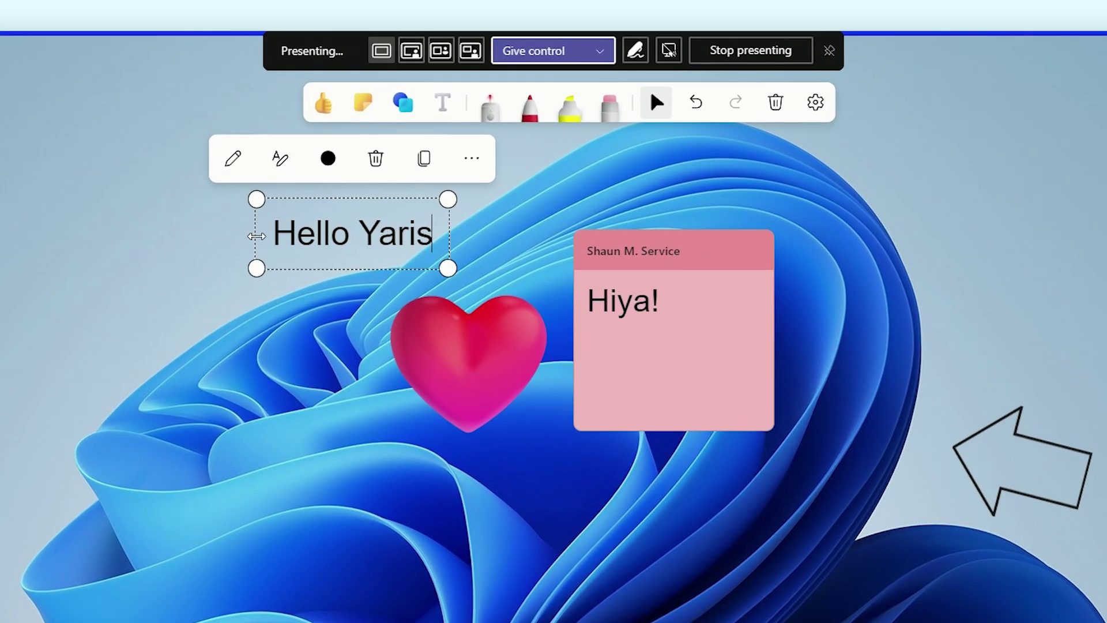
{"action": "left_click", "coordinate": [211, 331]}
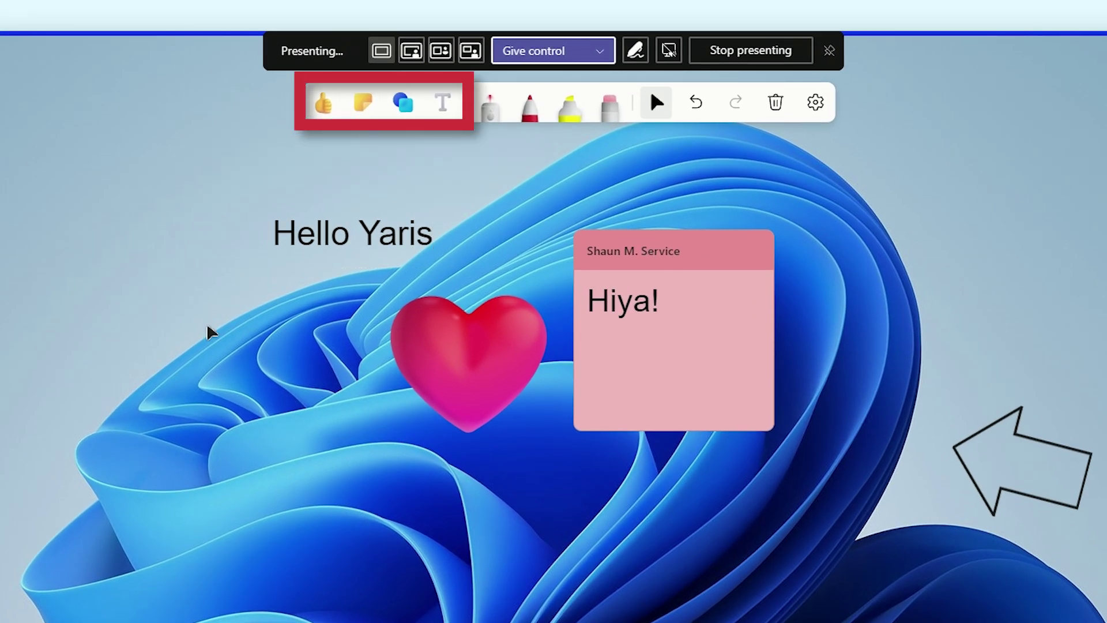
- Draw a looping red pen line around the heart and a freehand yellow highlighter scribble across the heart and sticky note
{"action": "left_click", "coordinate": [529, 104]}
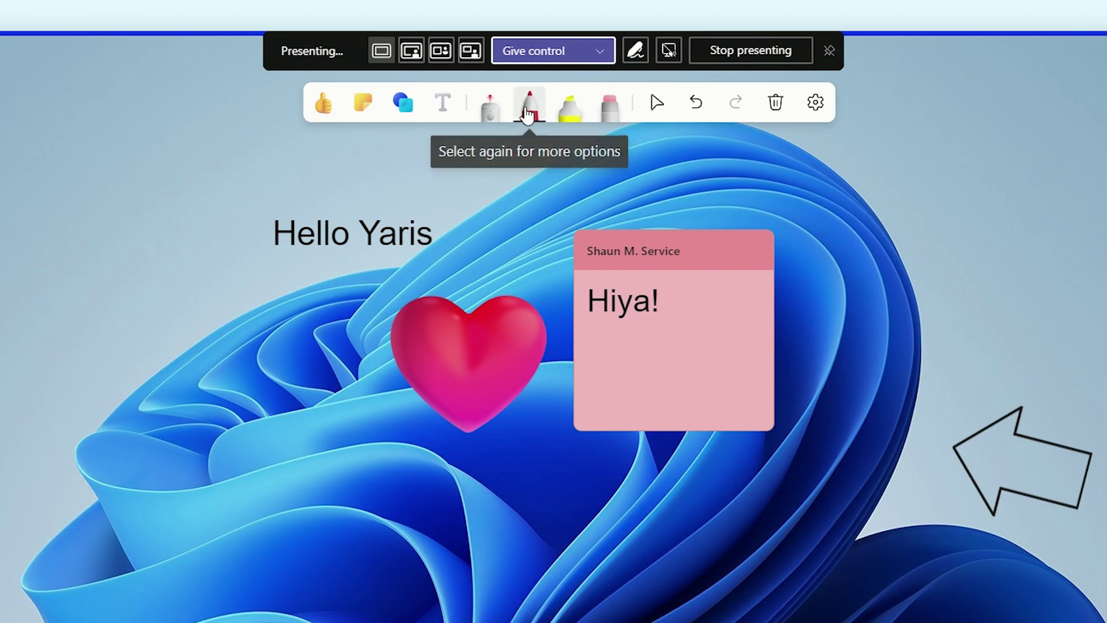
{"action": "mouse_move", "coordinate": [508, 188]}
{"action": "left_mouse_down"}
{"action": "mouse_move", "coordinate": [534, 224]}
{"action": "mouse_move", "coordinate": [467, 489]}
{"action": "left_mouse_up"}
{"action": "left_click", "coordinate": [569, 104]}
{"action": "mouse_move", "coordinate": [586, 505]}
{"action": "left_mouse_down"}
{"action": "mouse_move", "coordinate": [649, 323]}
{"action": "mouse_move", "coordinate": [563, 511]}
{"action": "left_mouse_up"}
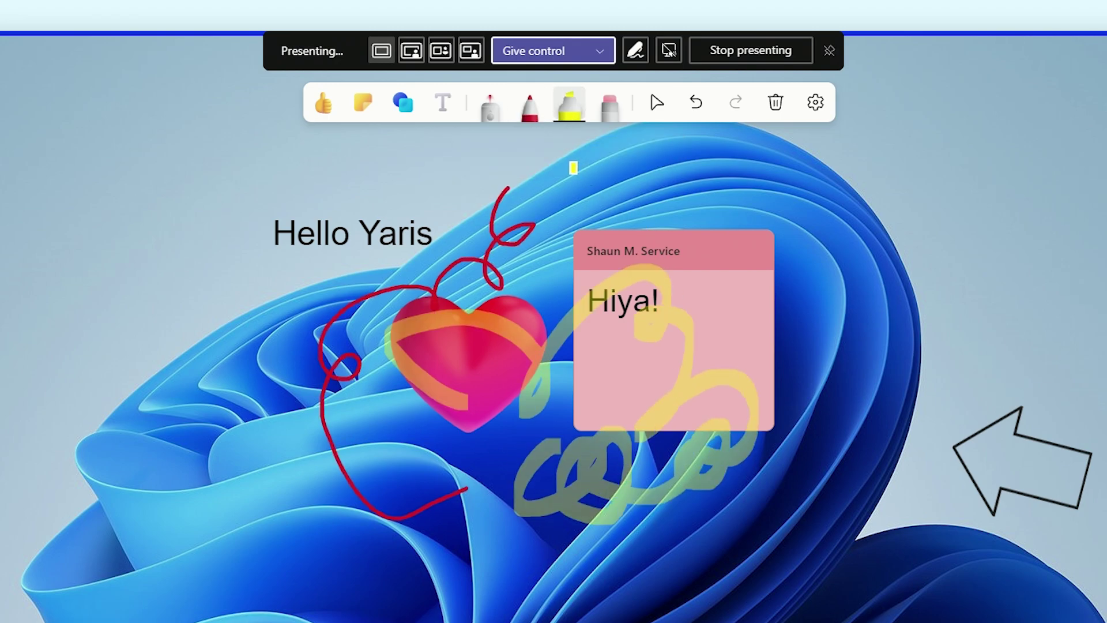
- Switch to the laser pointer and view the annotation settings, including who can annotate and Collaborative cursors
{"action": "left_click", "coordinate": [490, 105]}
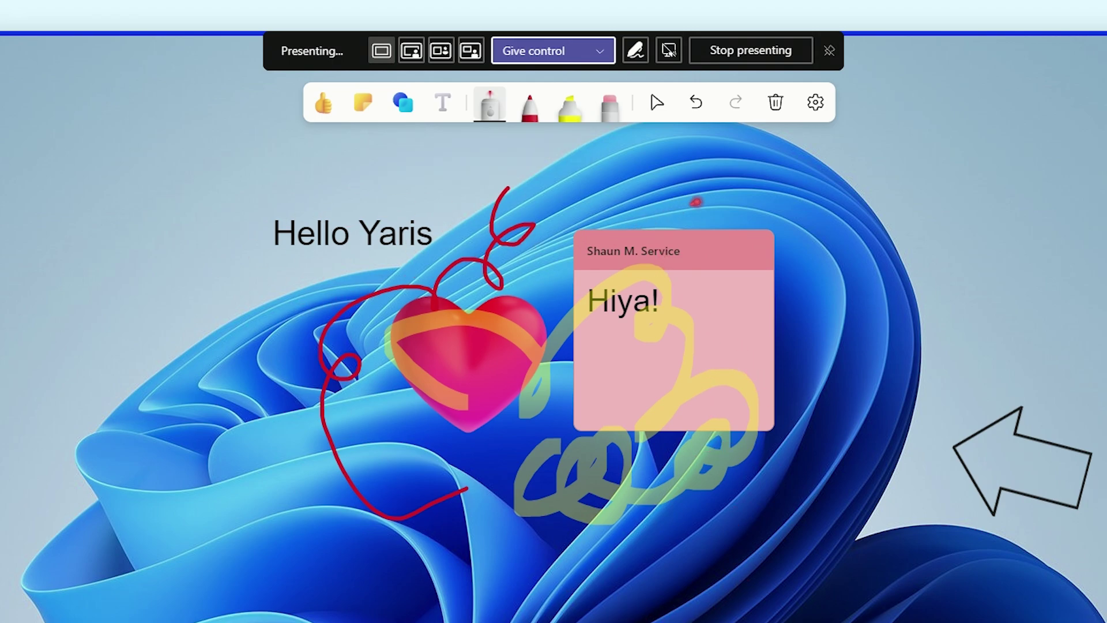
{"action": "left_click", "coordinate": [818, 115]}
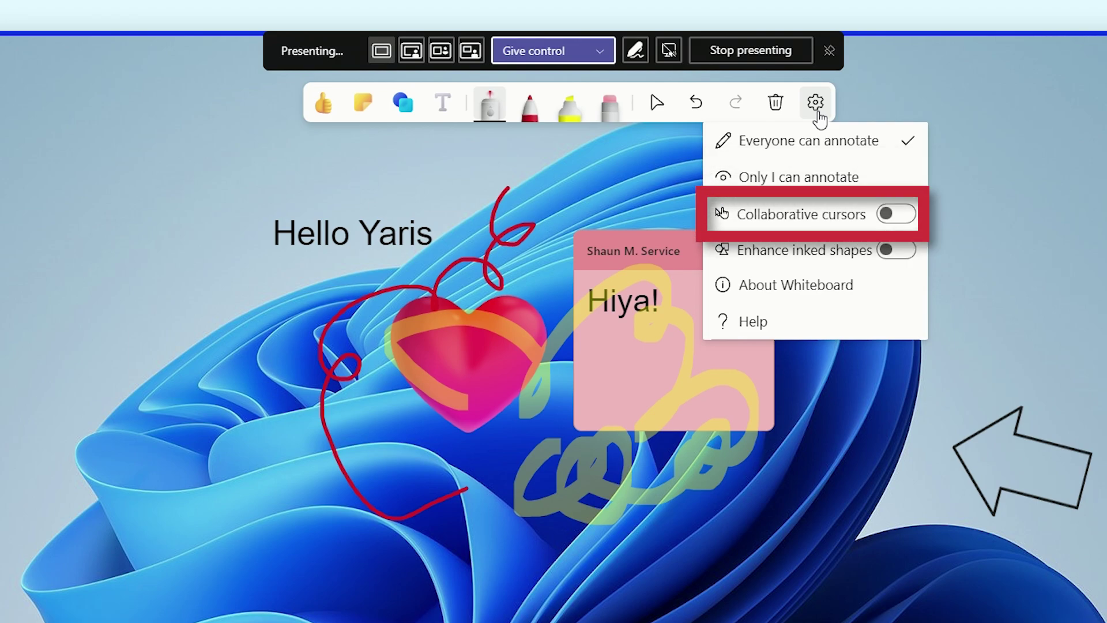
{"action": "left_click", "coordinate": [818, 114]}
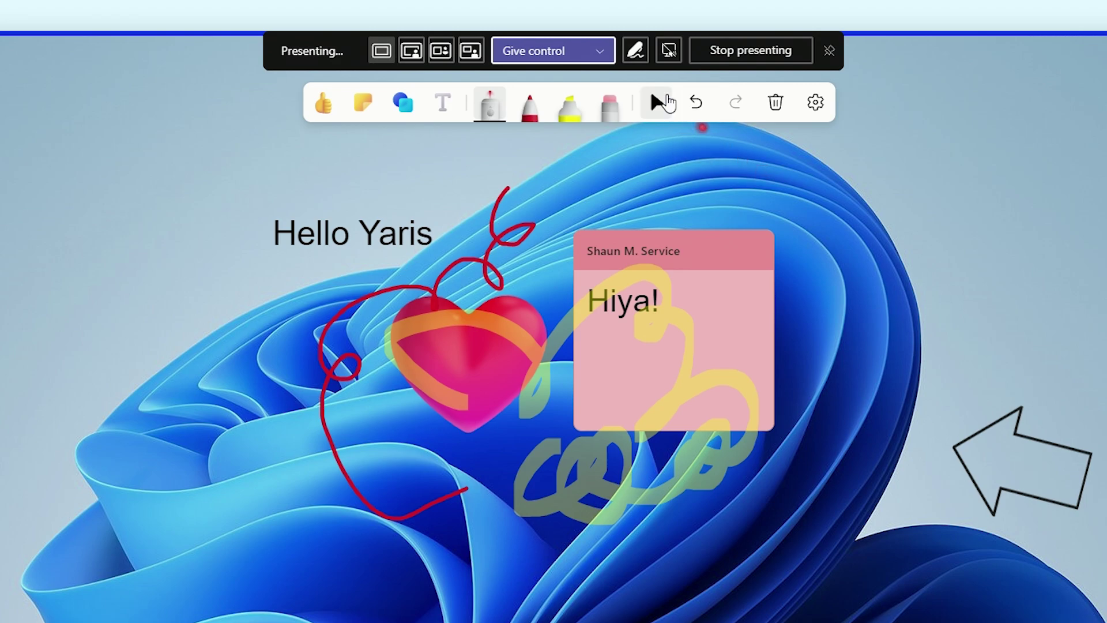
- Turn off annotation and stop presenting the screen to return to the meeting window
{"action": "left_click", "coordinate": [635, 51]}
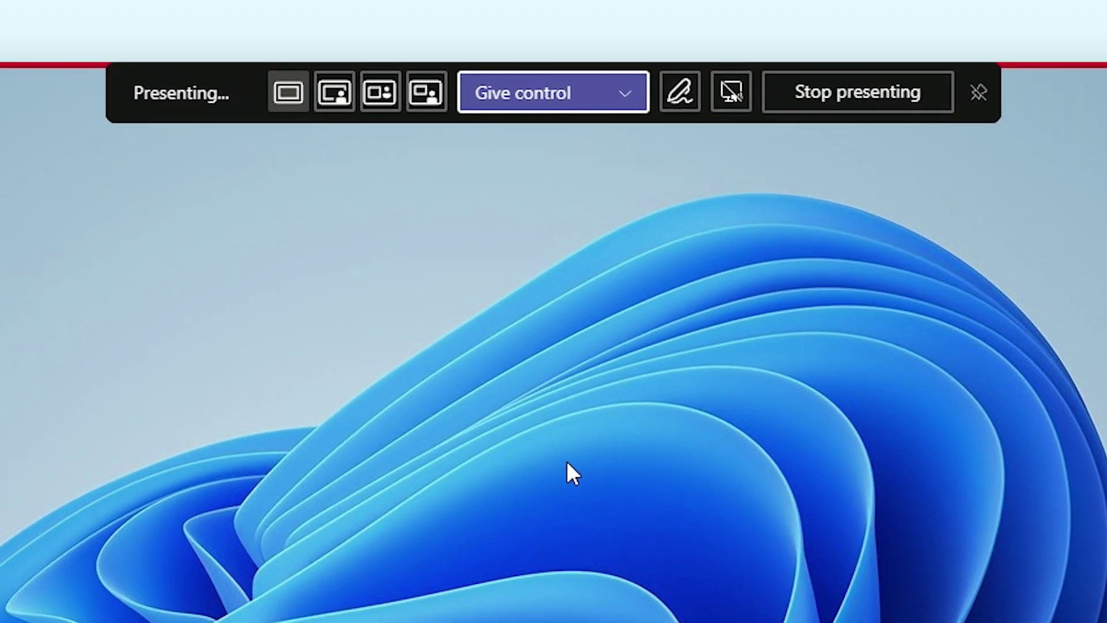
{"action": "left_click", "coordinate": [725, 107]}
{"action": "left_click", "coordinate": [915, 97]}
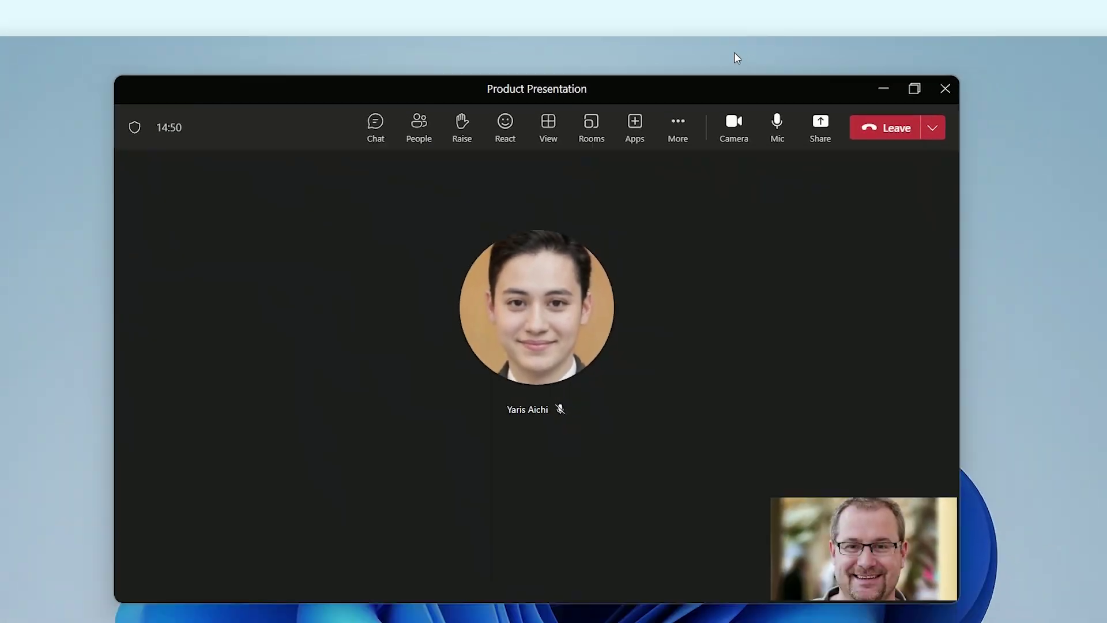